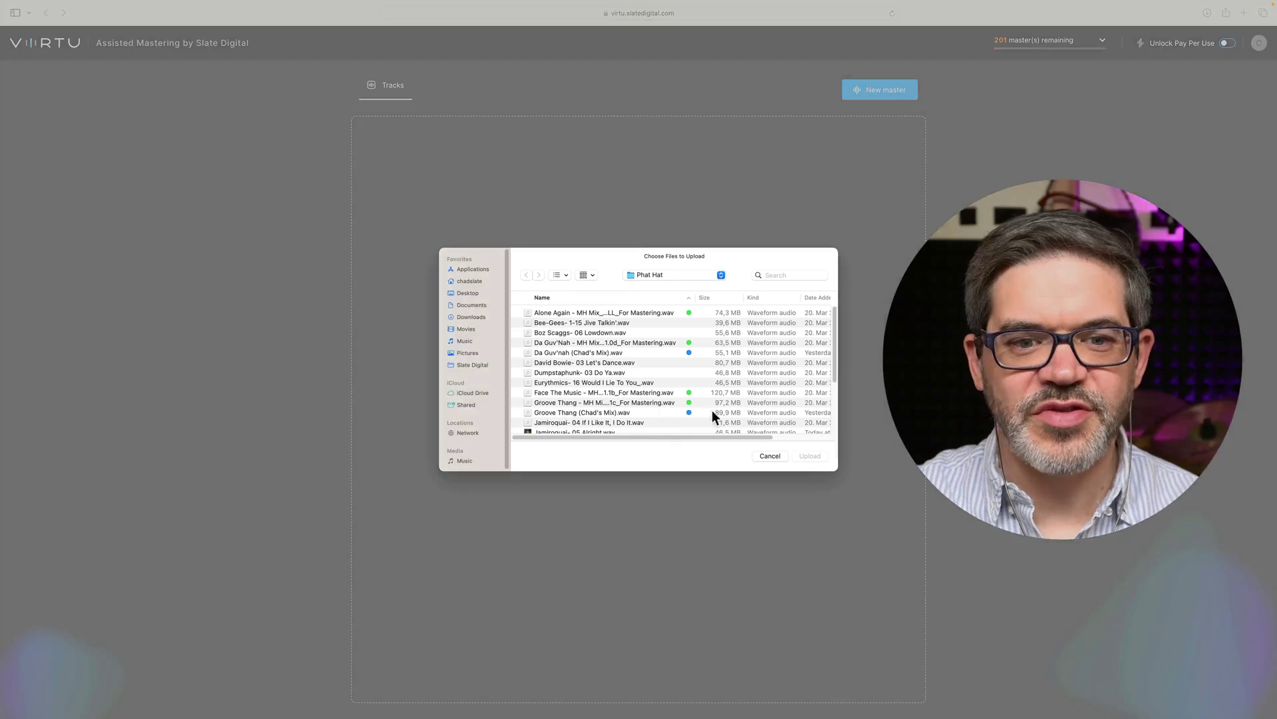
pyautogui.scroll(-1, 611, 389)
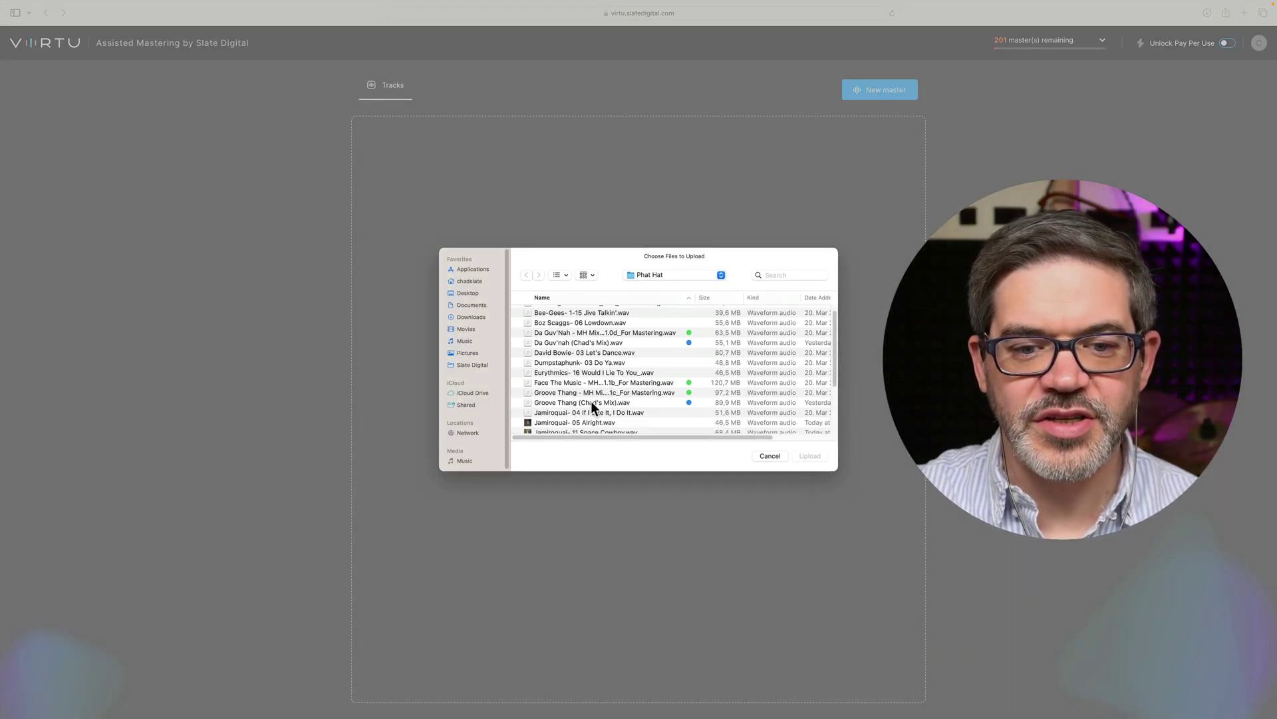
# Upload Groove Thang (Chad's Mix).wav as the mix to master
pyautogui.click(592, 402)
pyautogui.click(809, 456)
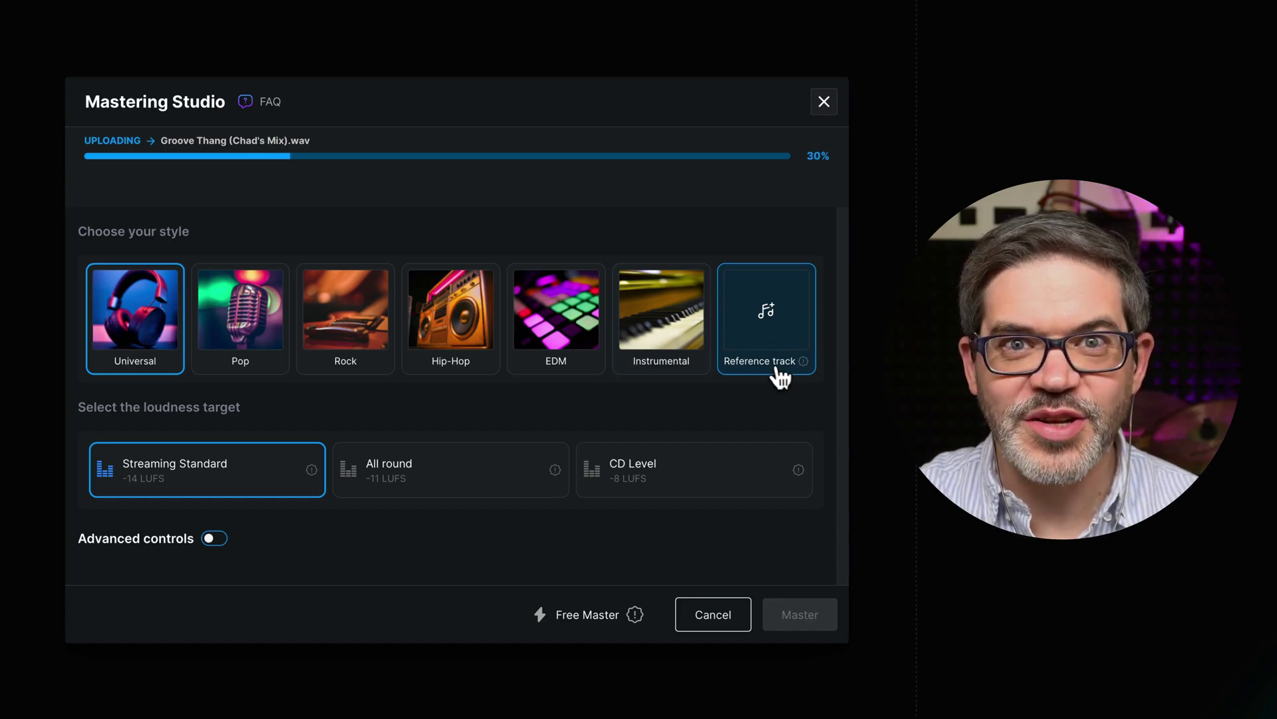
# Upload Jamiroquai- 11 Space Cowboy.wav as the reference track style
pyautogui.click(767, 319)
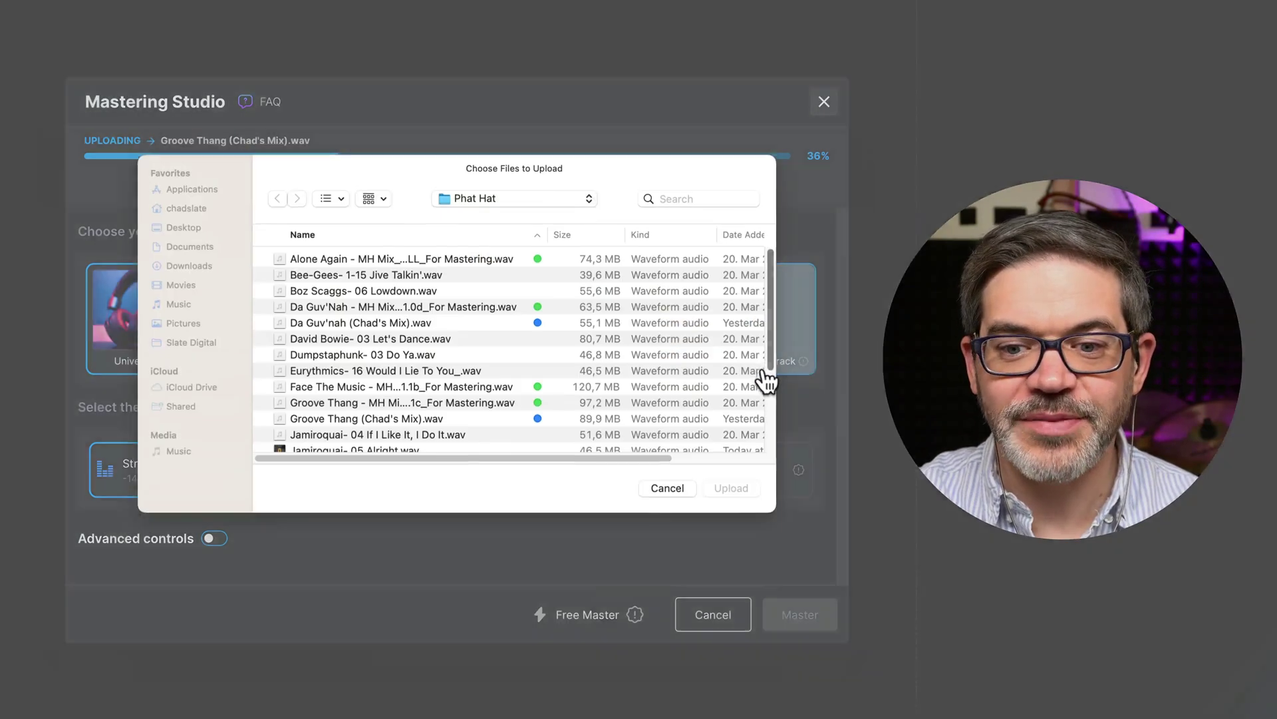
pyautogui.scroll(-3, 423, 384)
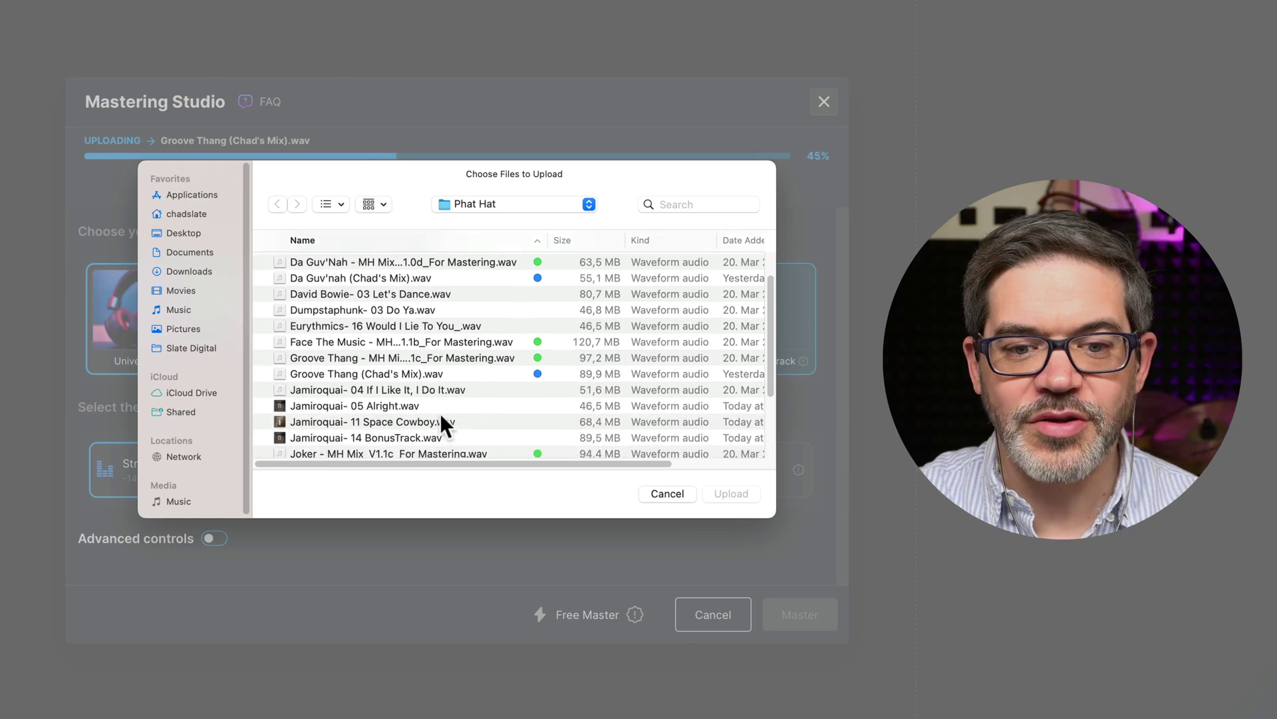
pyautogui.click(411, 421)
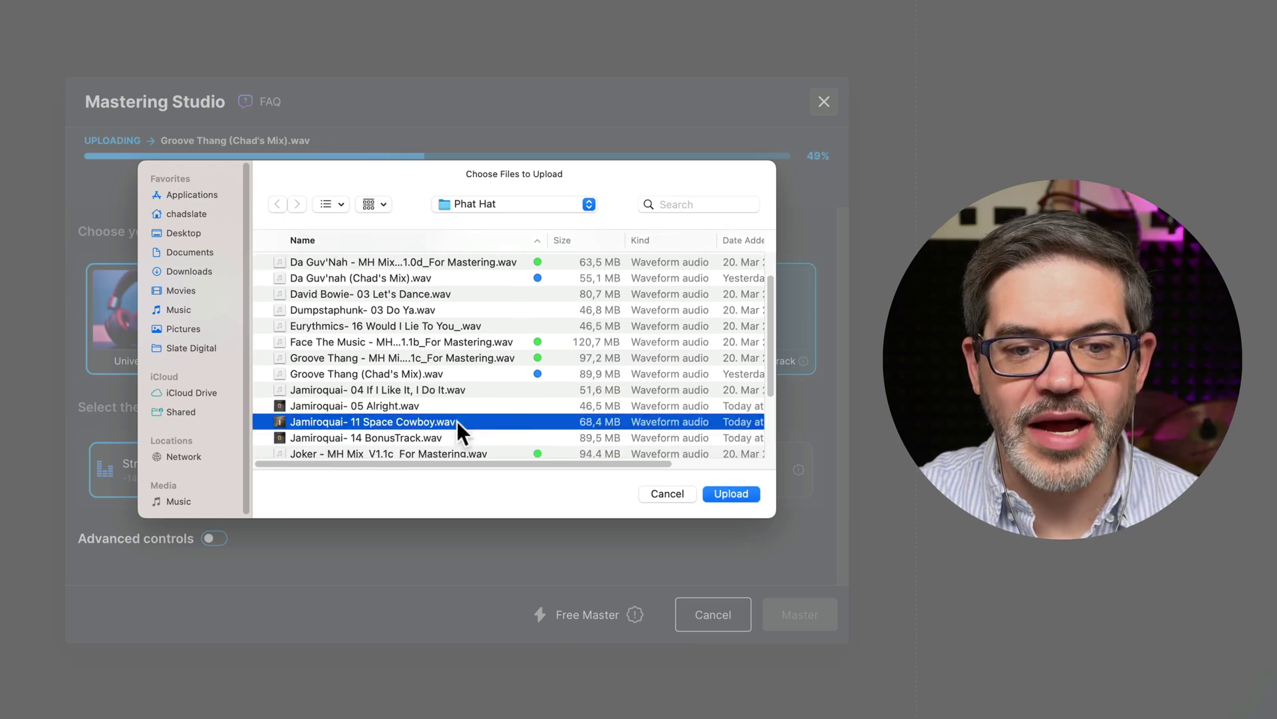
pyautogui.click(735, 492)
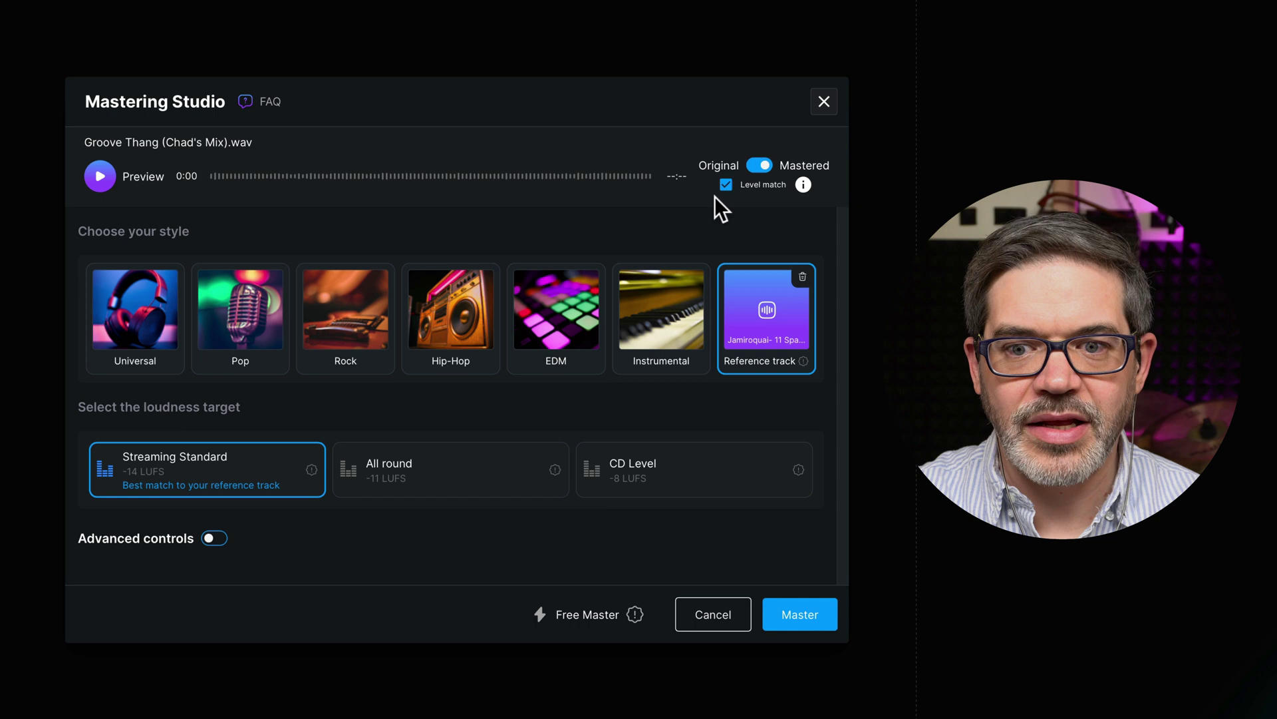
# Audition the mastered preview against the original mix, stop playback, and pick another style
pyautogui.click(100, 178)
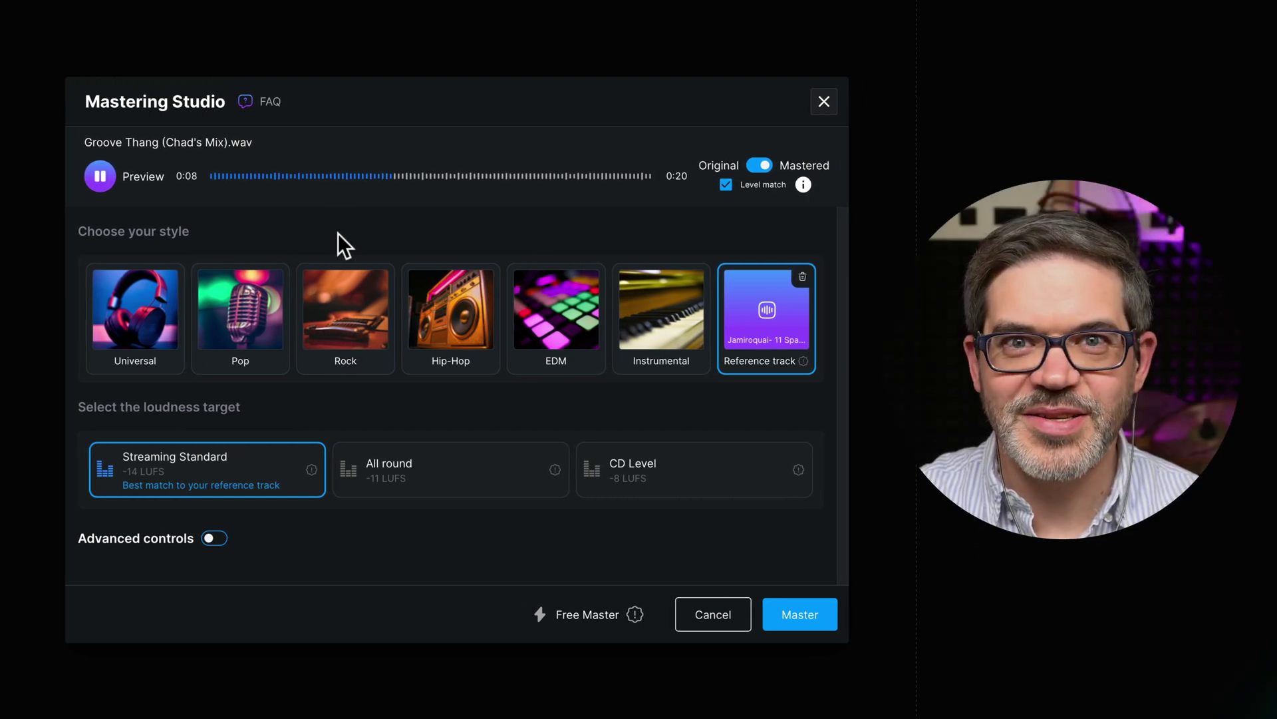
pyautogui.click(759, 166)
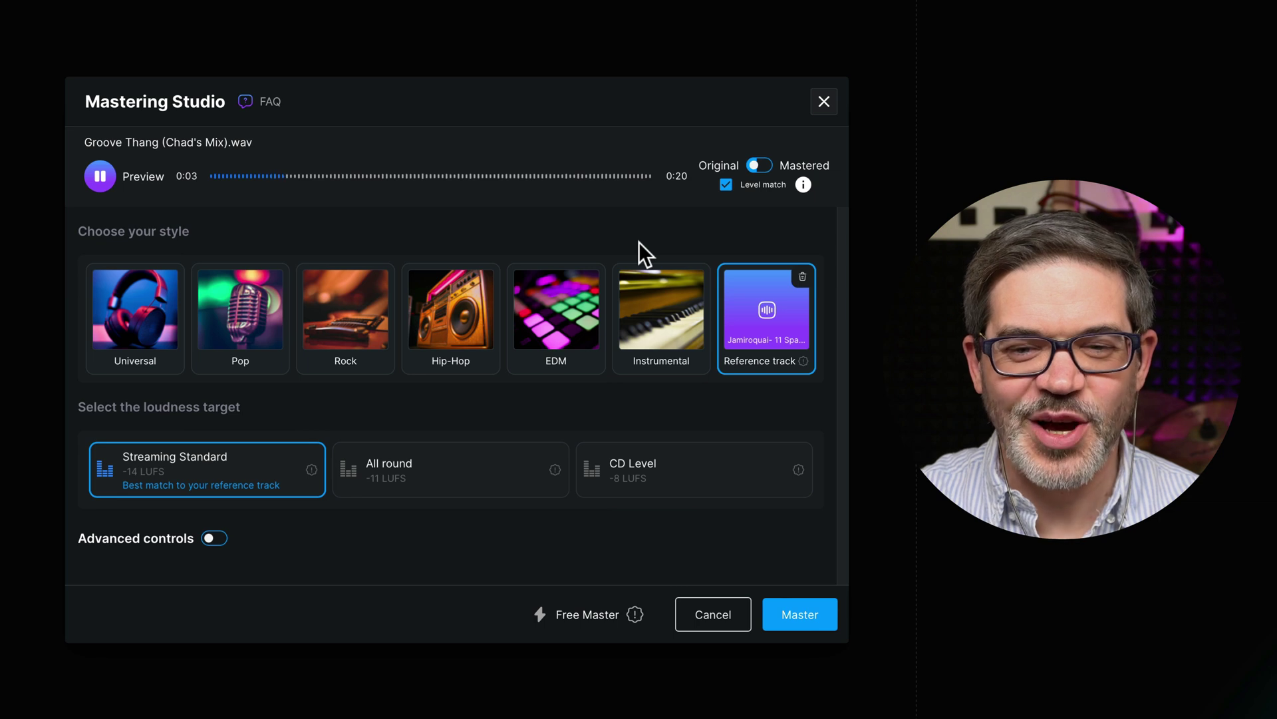
pyautogui.click(760, 166)
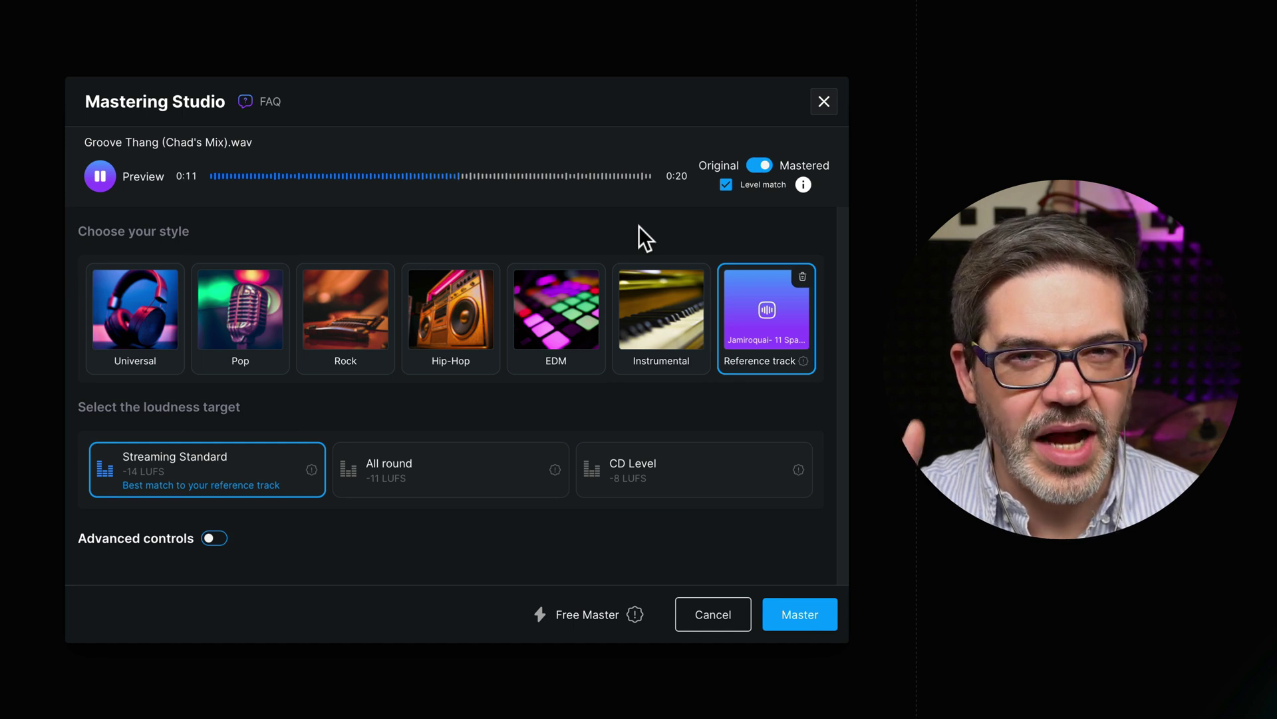
pyautogui.click(100, 176)
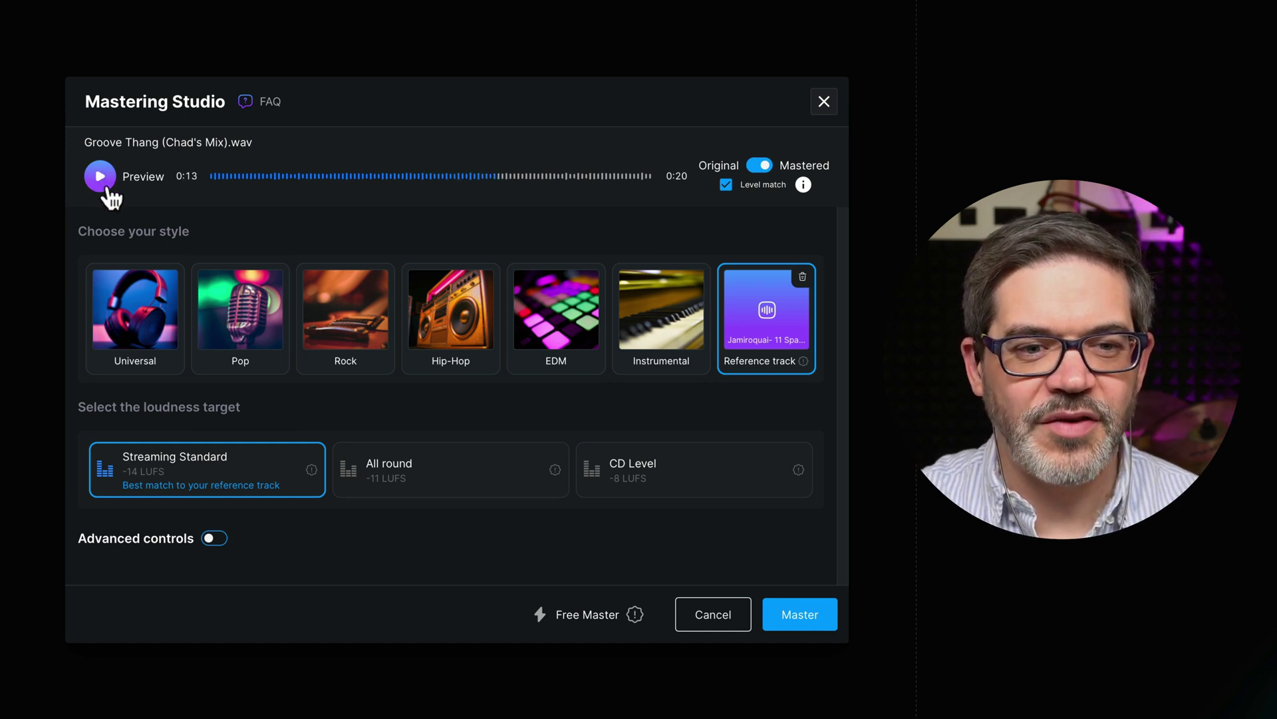
pyautogui.click(134, 309)
# Preview the Pop-style master, then return to matching the Space Cowboy reference track
pyautogui.click(239, 310)
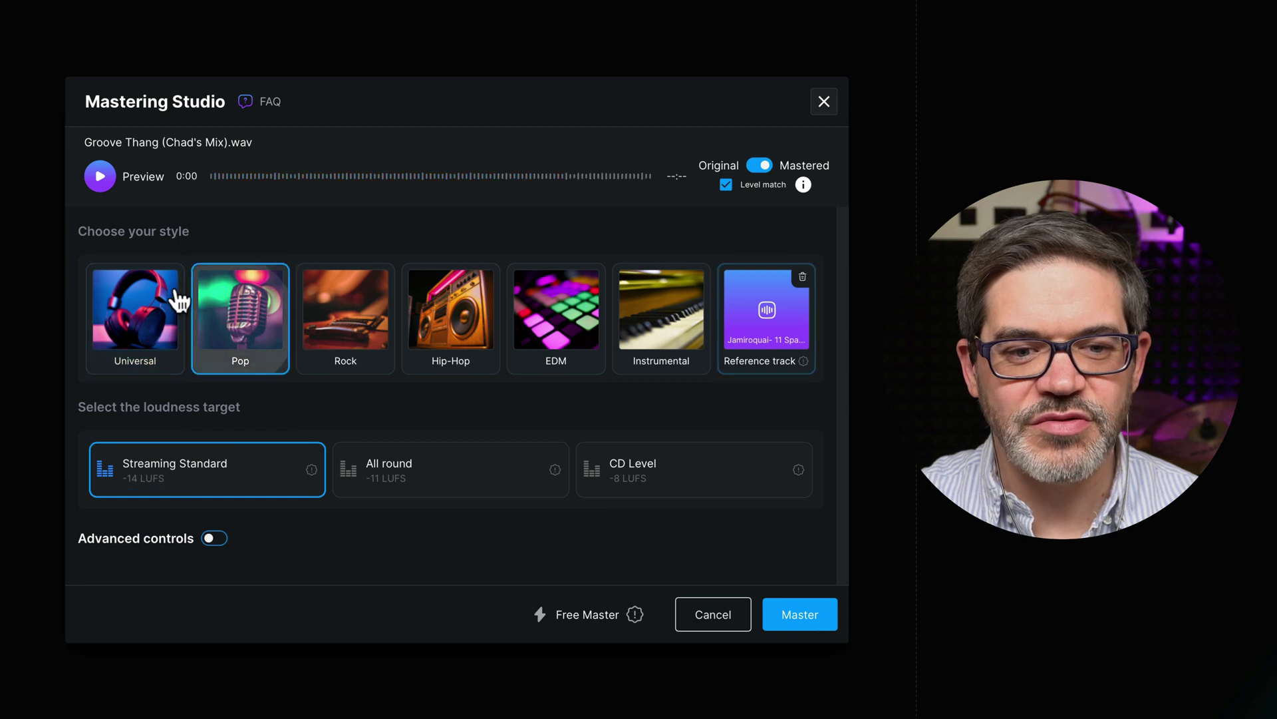
pyautogui.click(101, 176)
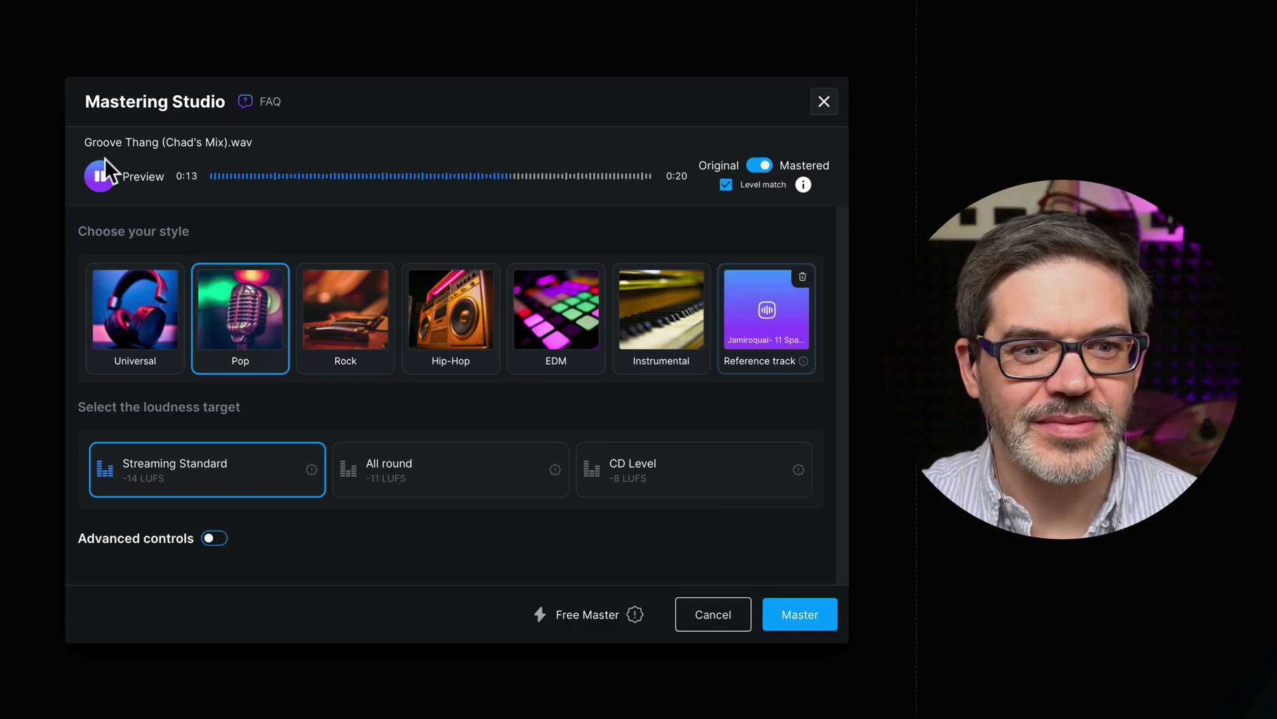
pyautogui.click(100, 176)
pyautogui.click(756, 300)
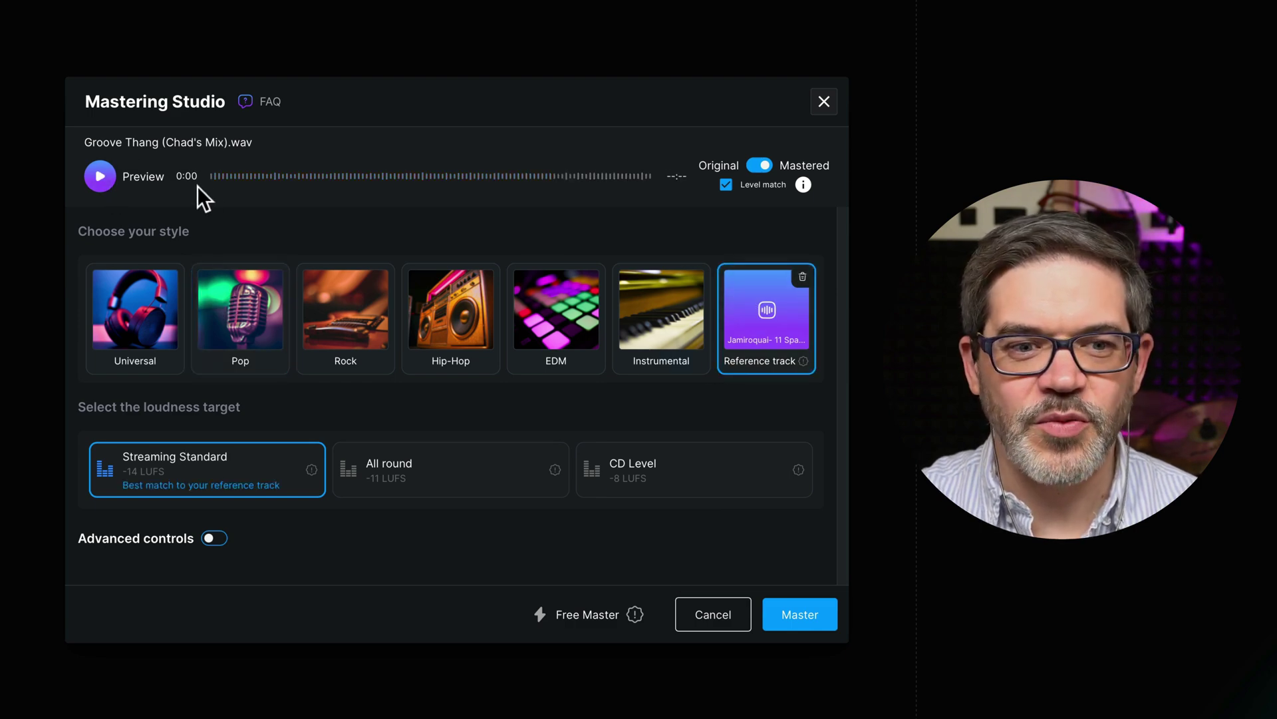
# Play the reference-matched master preview once more
pyautogui.click(101, 176)
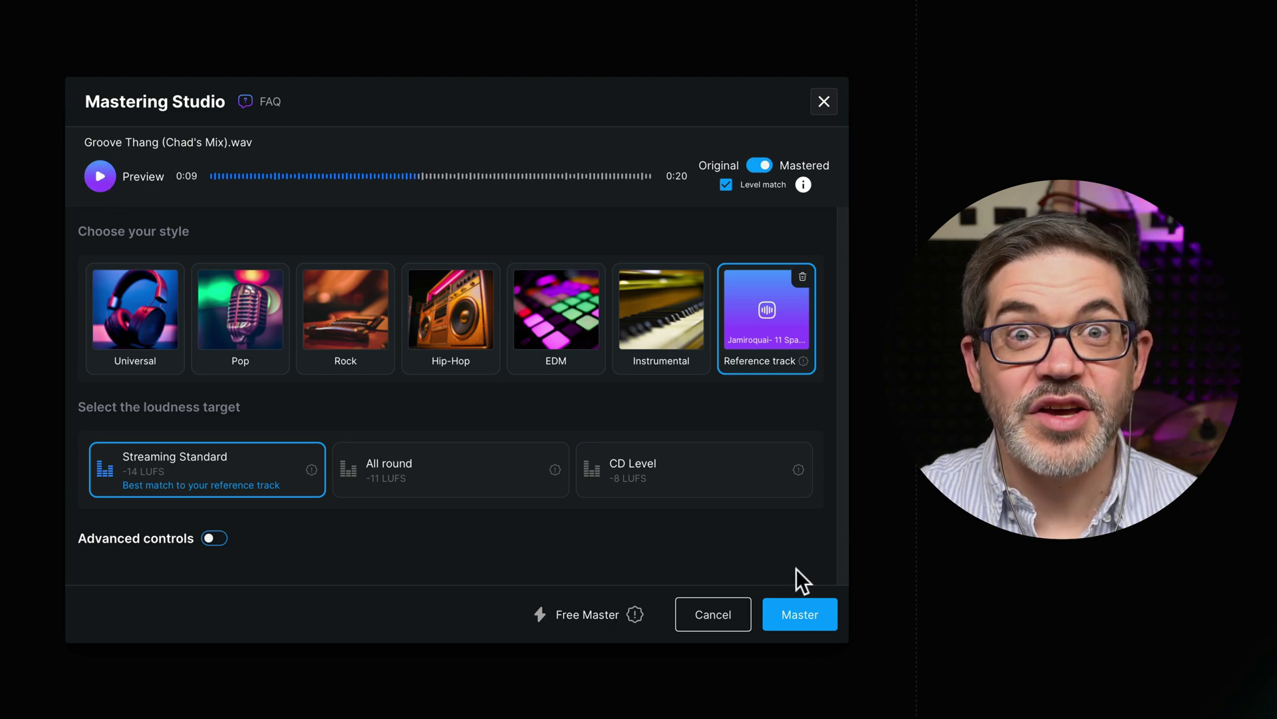
# Submit Groove Thang (Chad's Mix) for mastering; it appears under Tracks with Mastering status
pyautogui.click(799, 614)
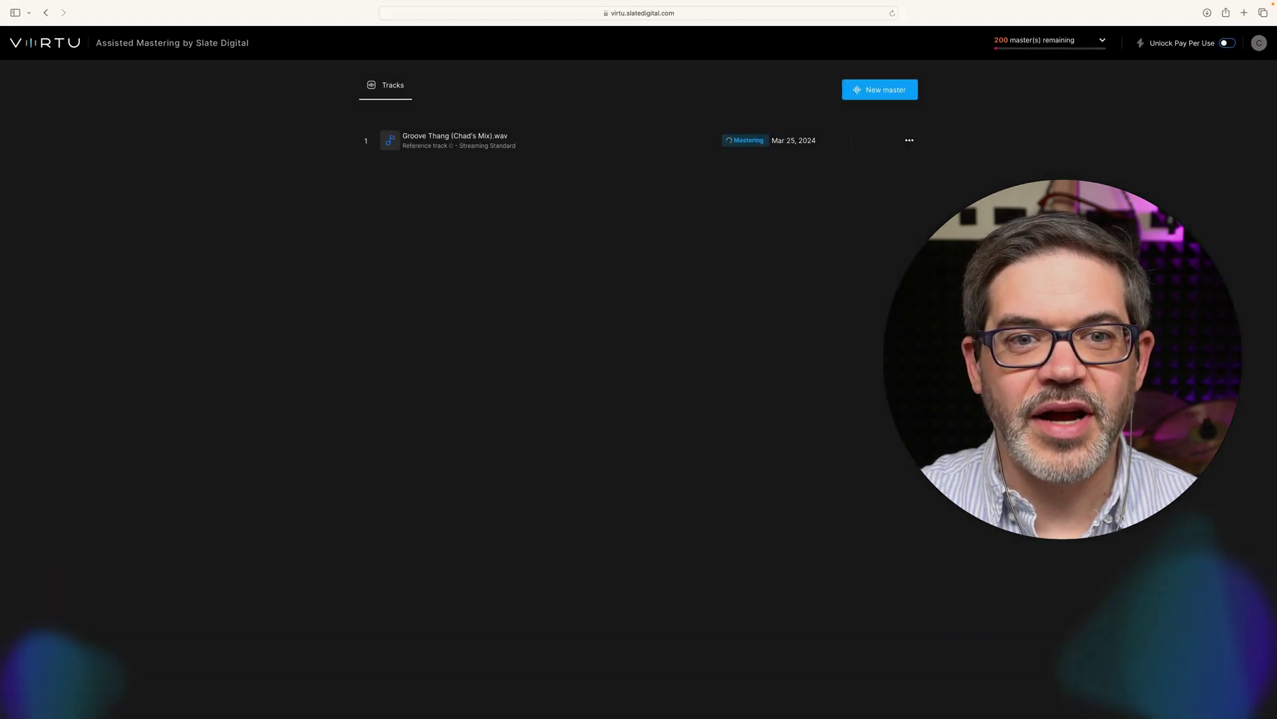